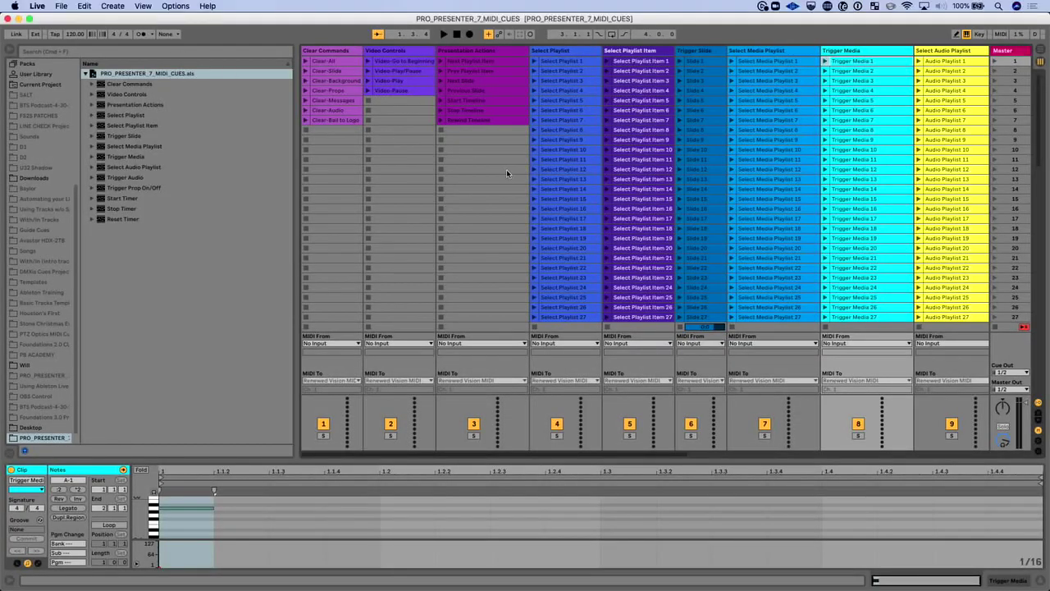
# Scroll the cue clips down to scene 127 and back, and show the Slide 41 clip's details
pyautogui.scroll(-3, 506, 168)
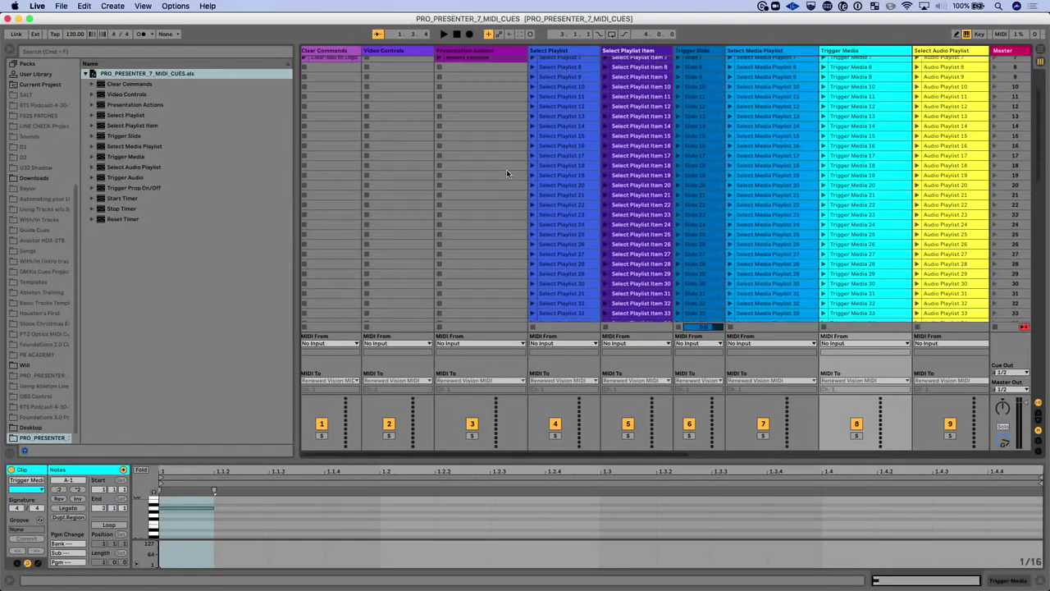
pyautogui.scroll(-10, 506, 169)
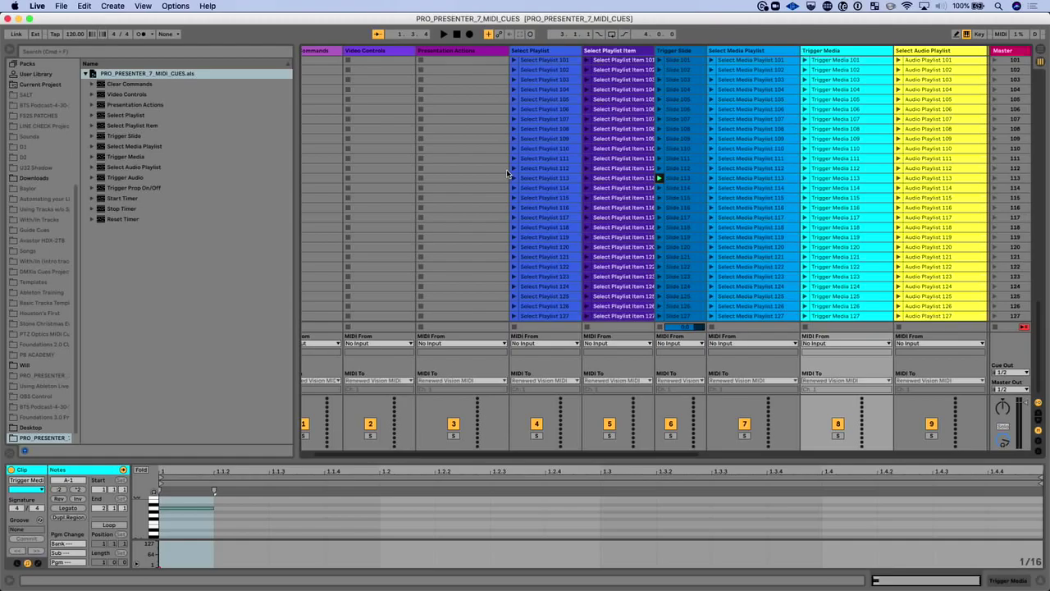
pyautogui.scroll(10, 713, 209)
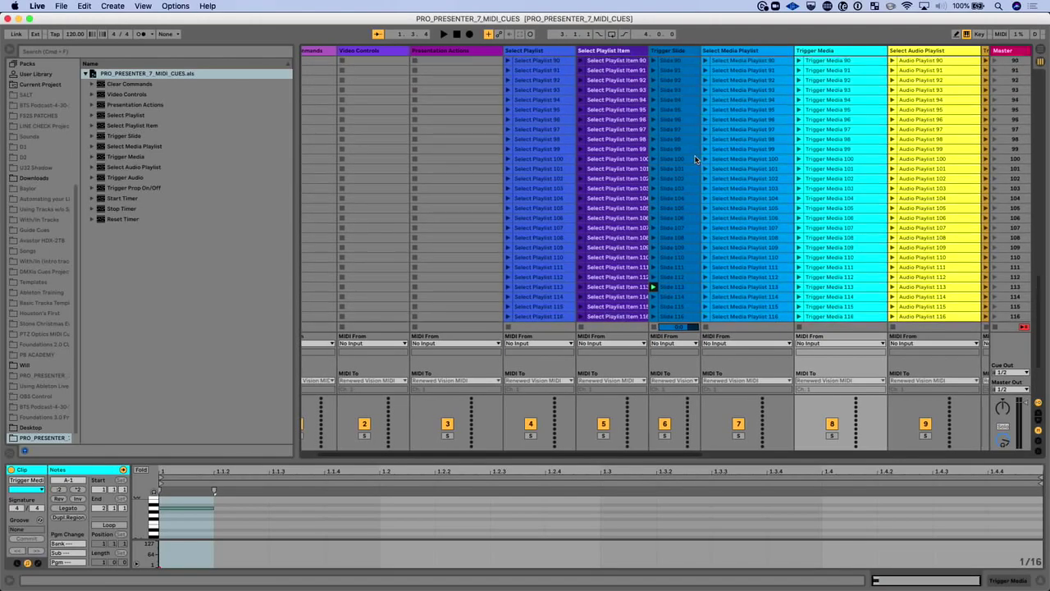
pyautogui.scroll(7, 695, 160)
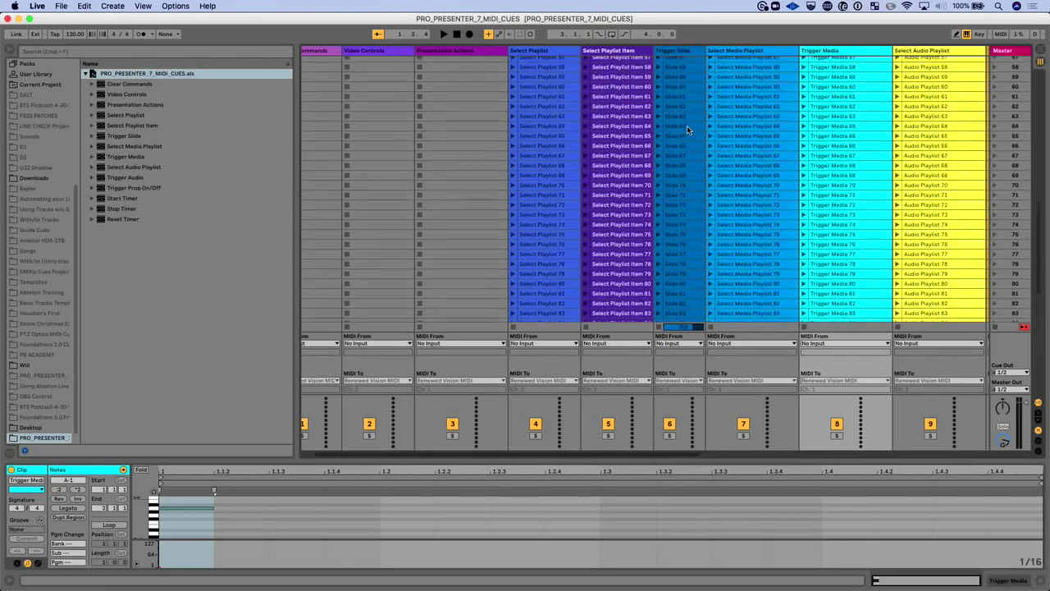
pyautogui.scroll(7, 686, 126)
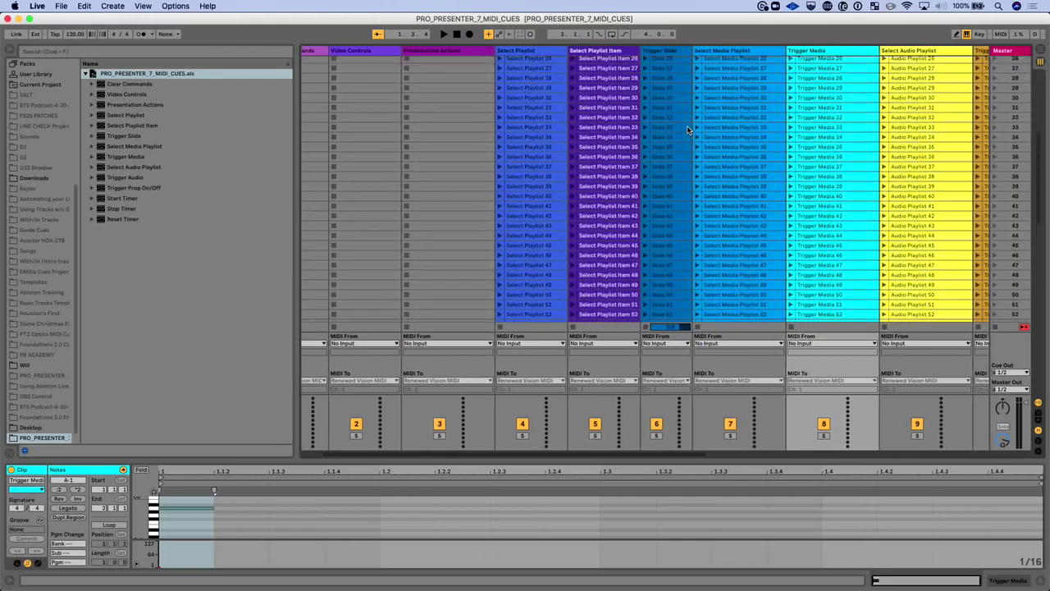
pyautogui.click(671, 207)
pyautogui.scroll(-15, 671, 210)
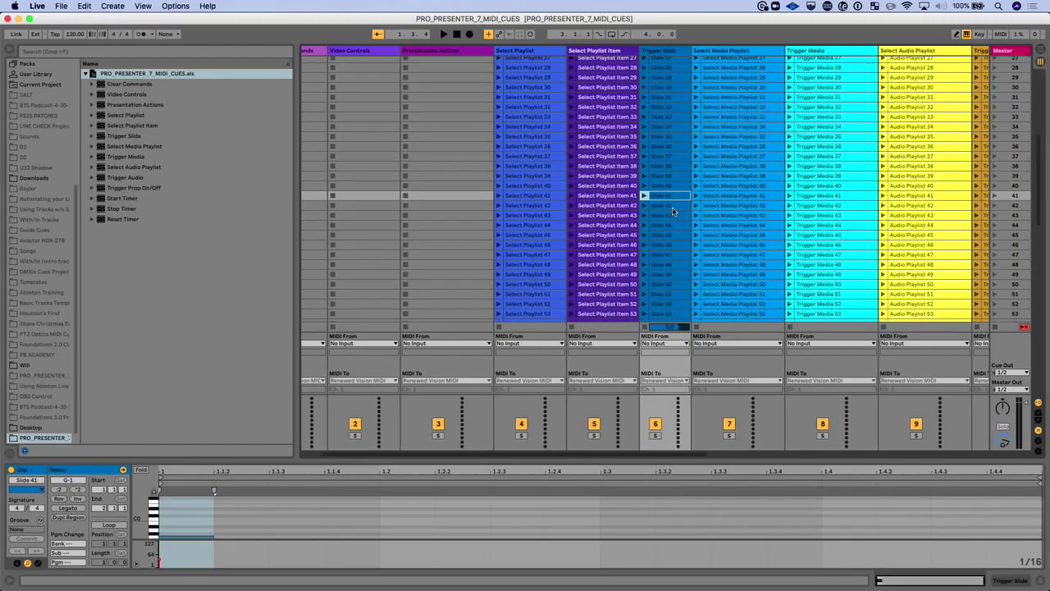
pyautogui.scroll(-9, 671, 210)
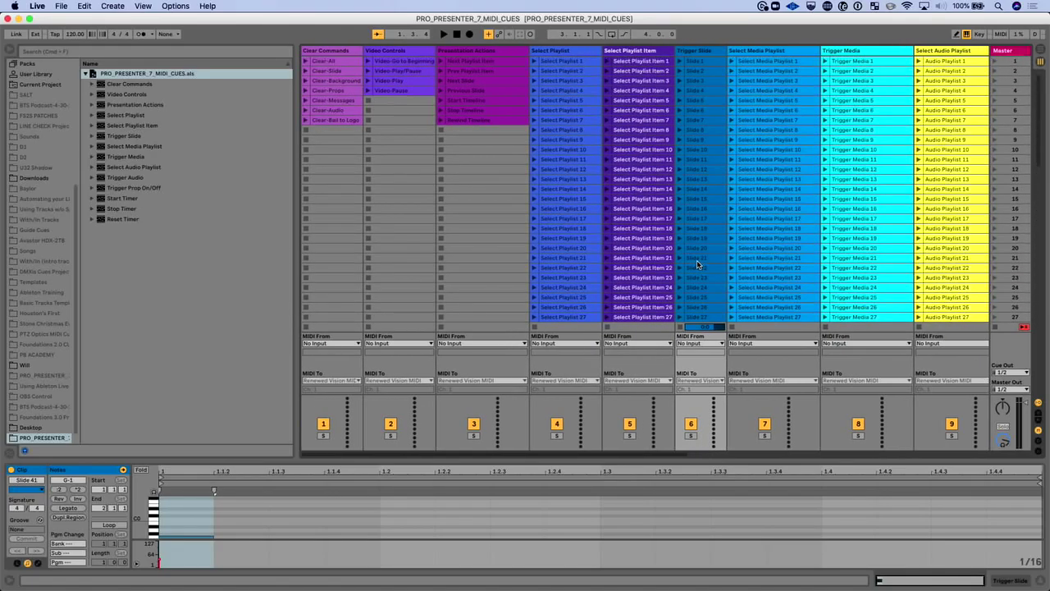
# View the Clear-Messages, Select Media Playlist and Trigger Media clips' details one after another
pyautogui.click(354, 99)
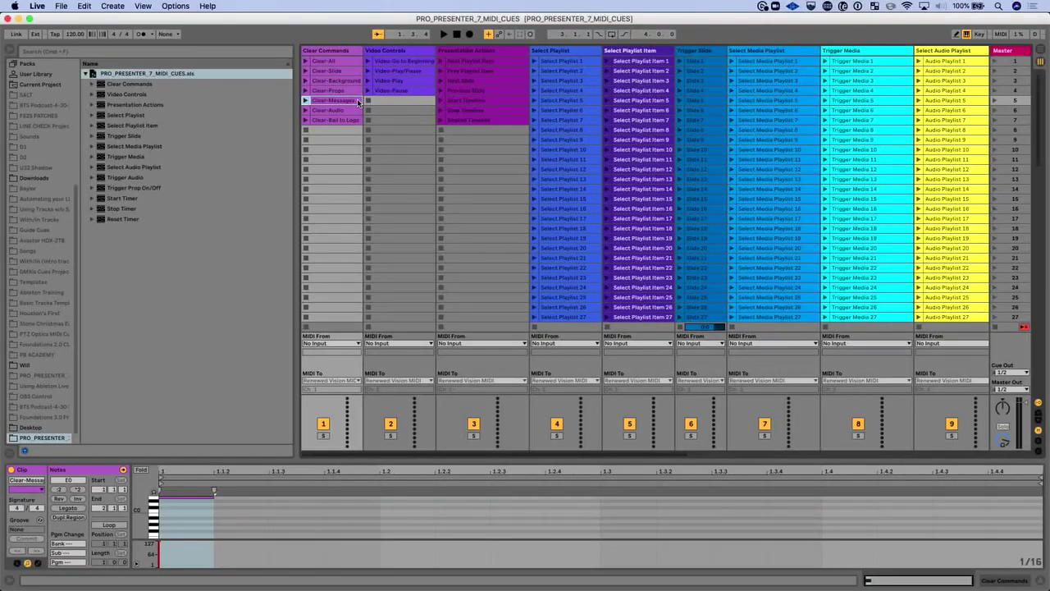
pyautogui.hscroll(3, 645, 112)
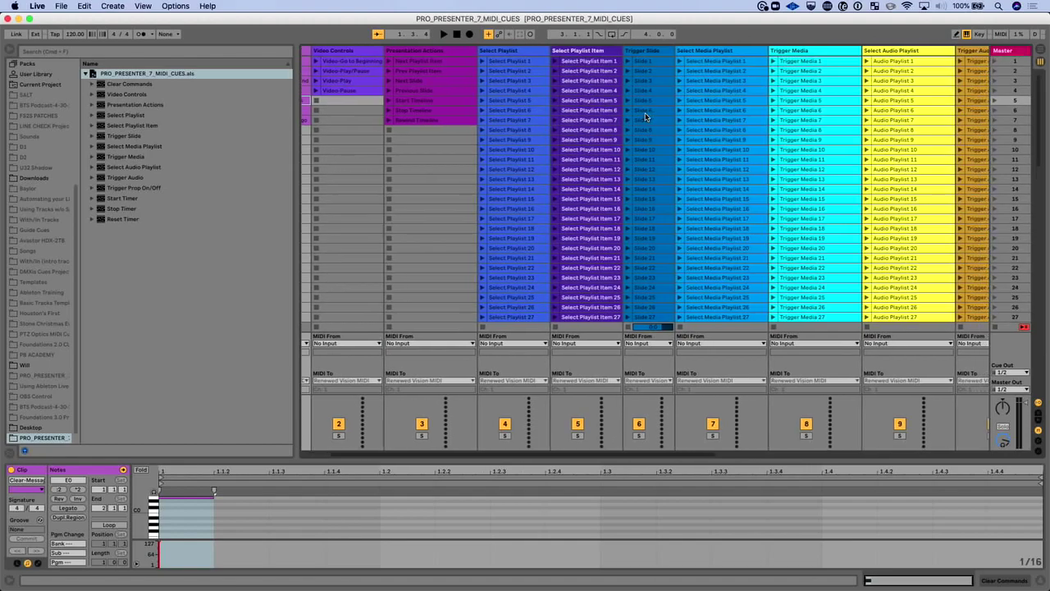
pyautogui.click(744, 52)
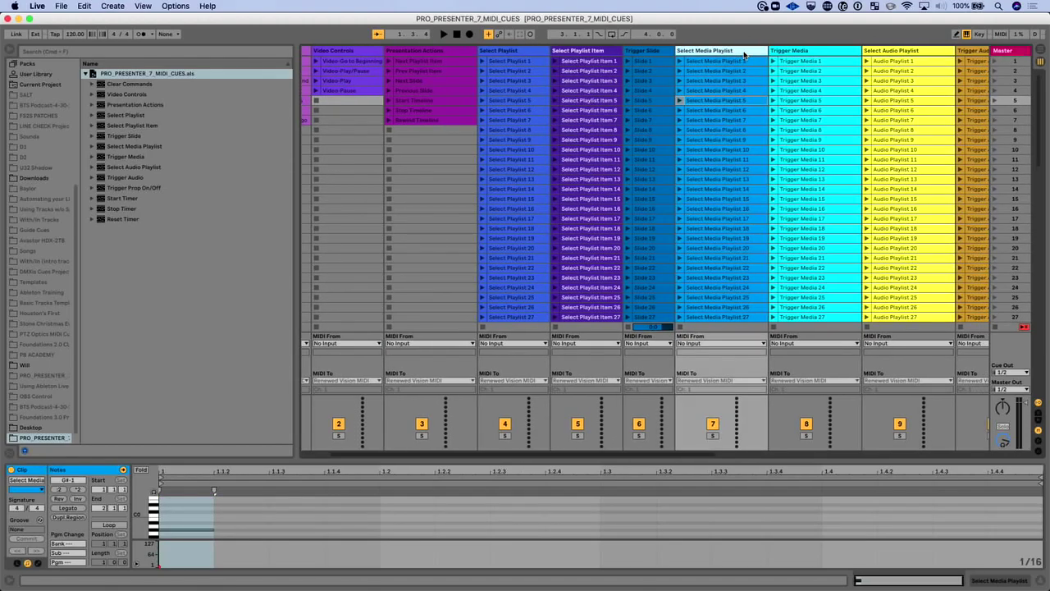
pyautogui.click(803, 54)
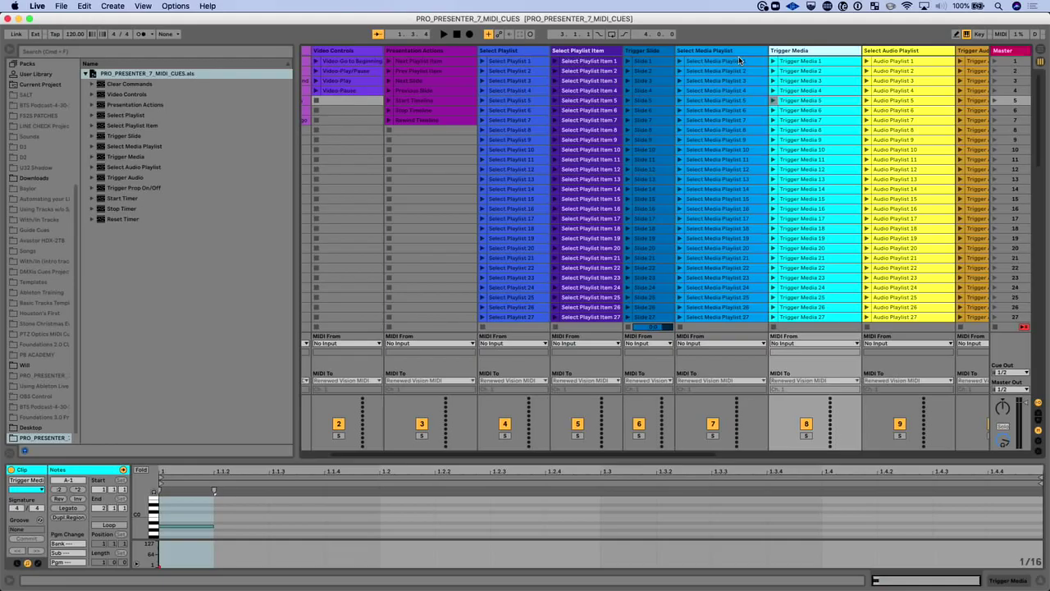
pyautogui.press('cmd+Tab')
# Open the Devices MIDI Map in ProPresenter's preferences and check that Messages uses note 28
pyautogui.press('super+Tab')
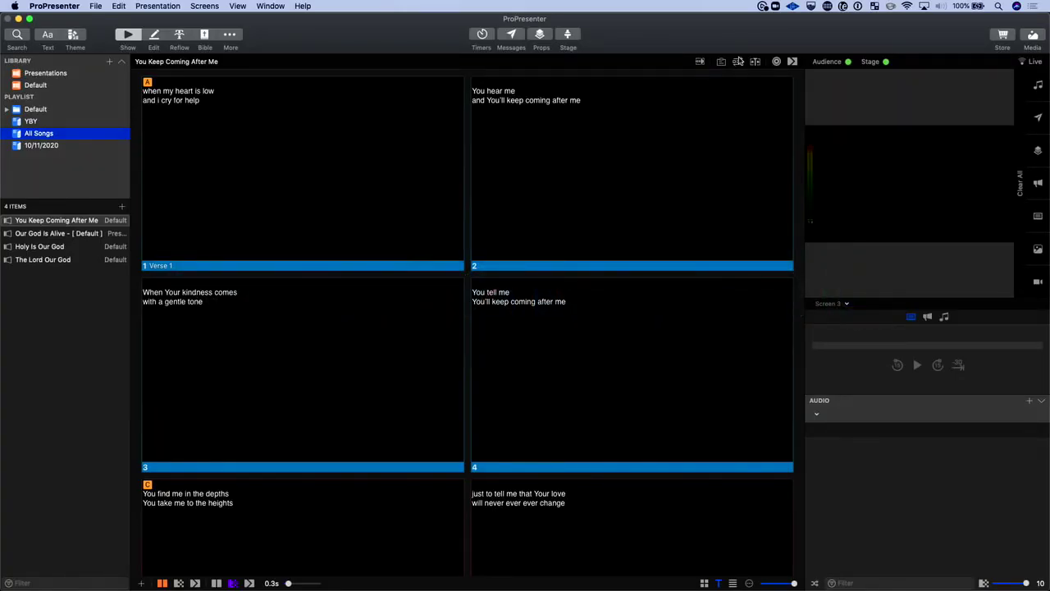
pyautogui.press('super+comma')
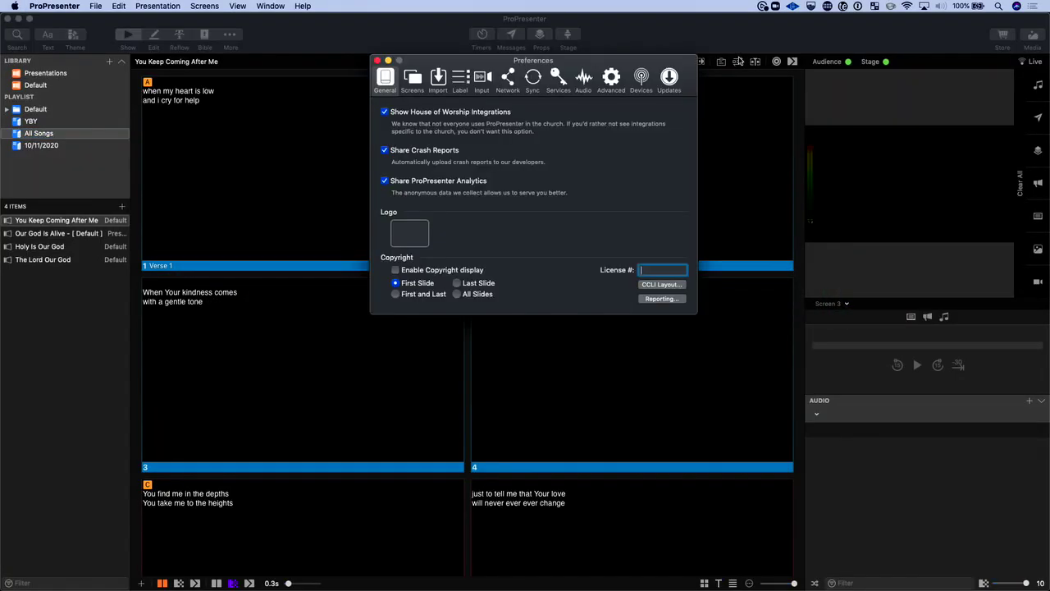
pyautogui.click(642, 79)
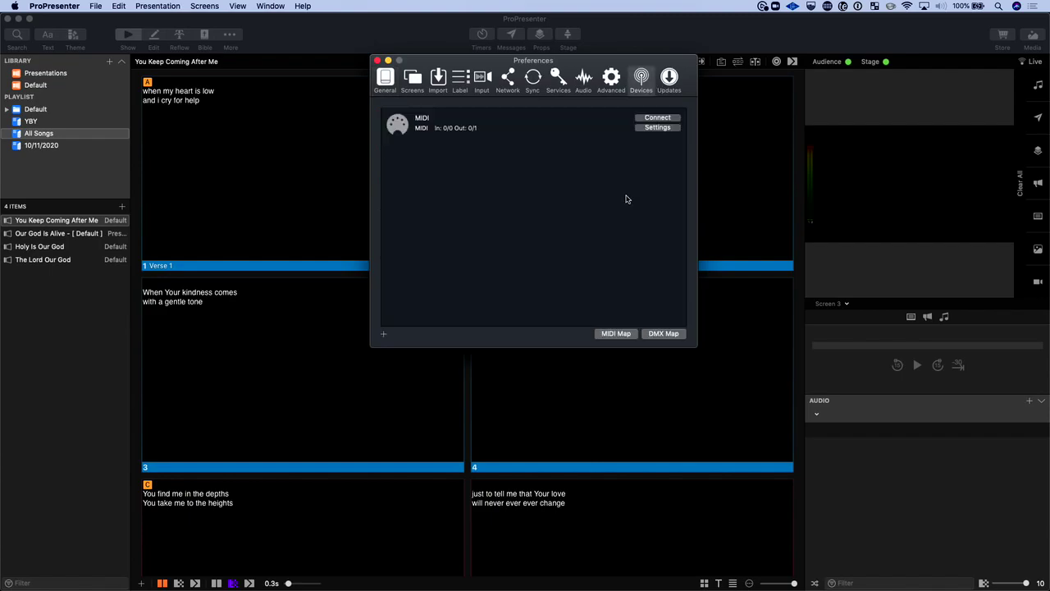
pyautogui.click(616, 333)
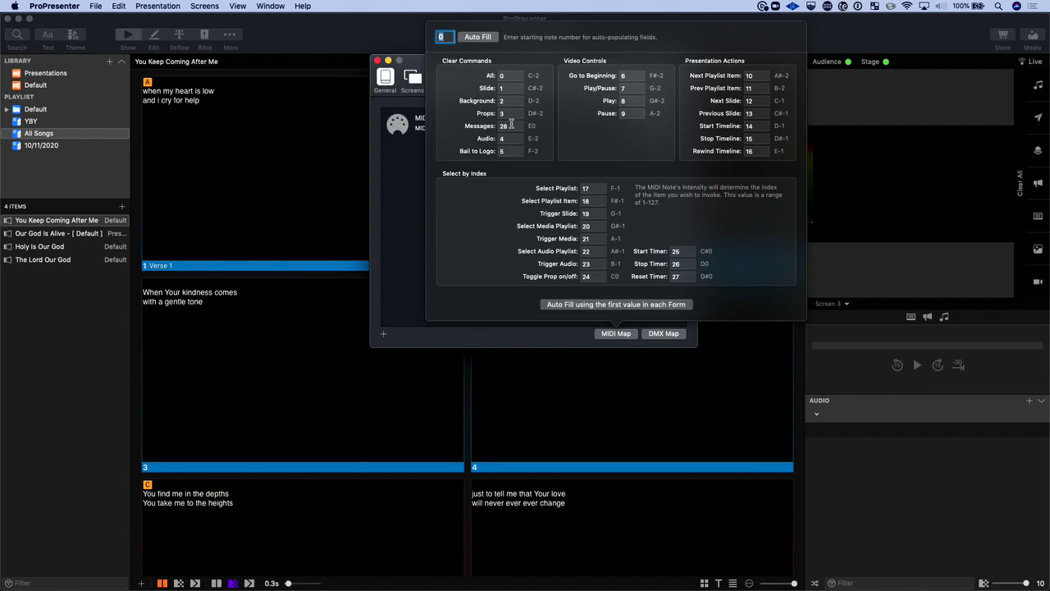
pyautogui.click(511, 125)
pyautogui.doubleClick(443, 38)
pyautogui.click(520, 128)
# Return to Ableton Live and create a new Untitled Live Set with Cmd-N
pyautogui.press('super+Tab')
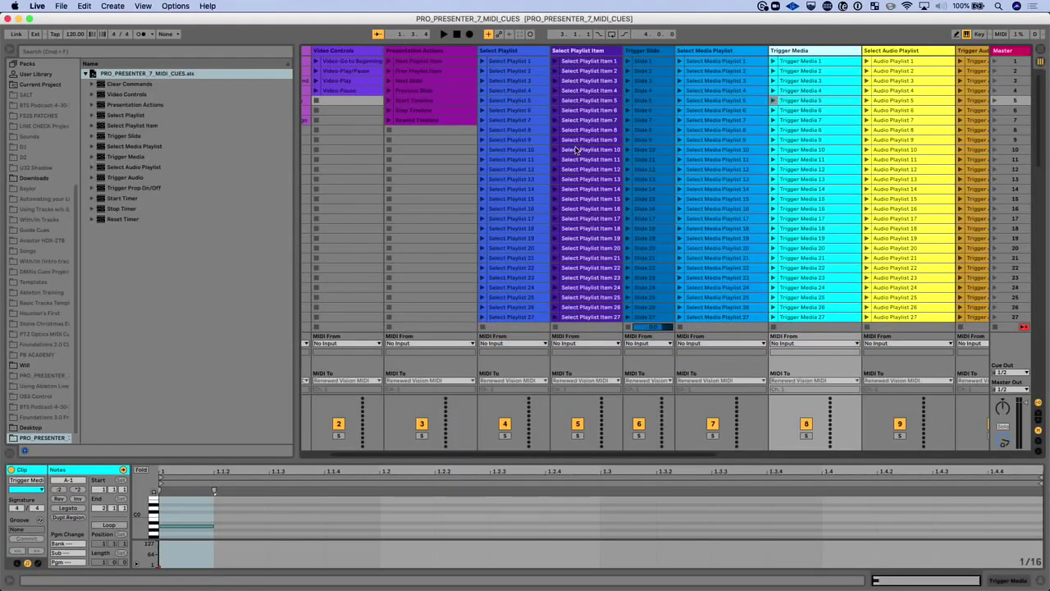
pyautogui.hscroll(-1, 577, 150)
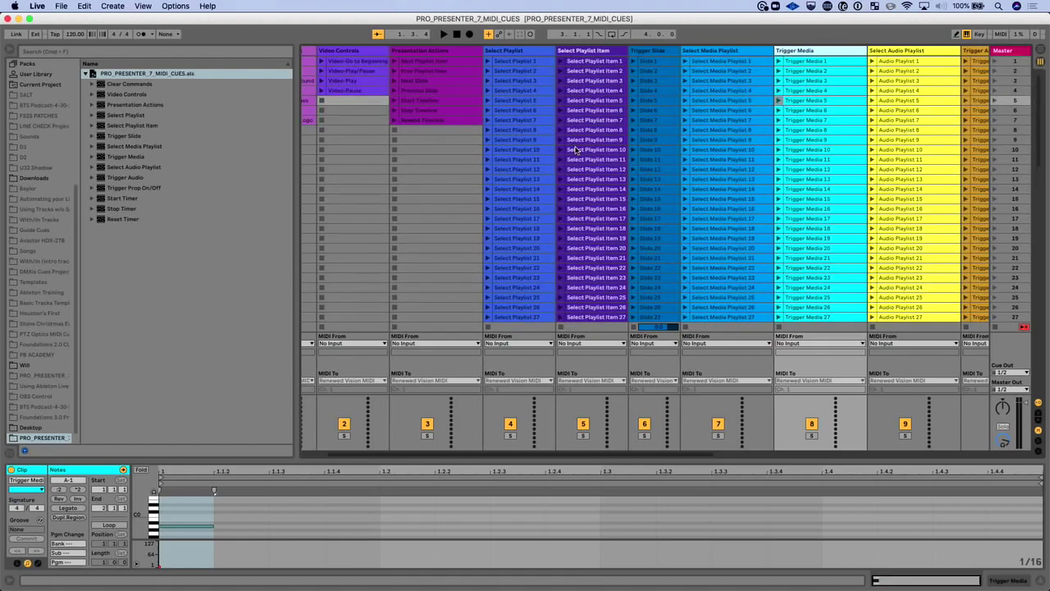
pyautogui.press('super+n')
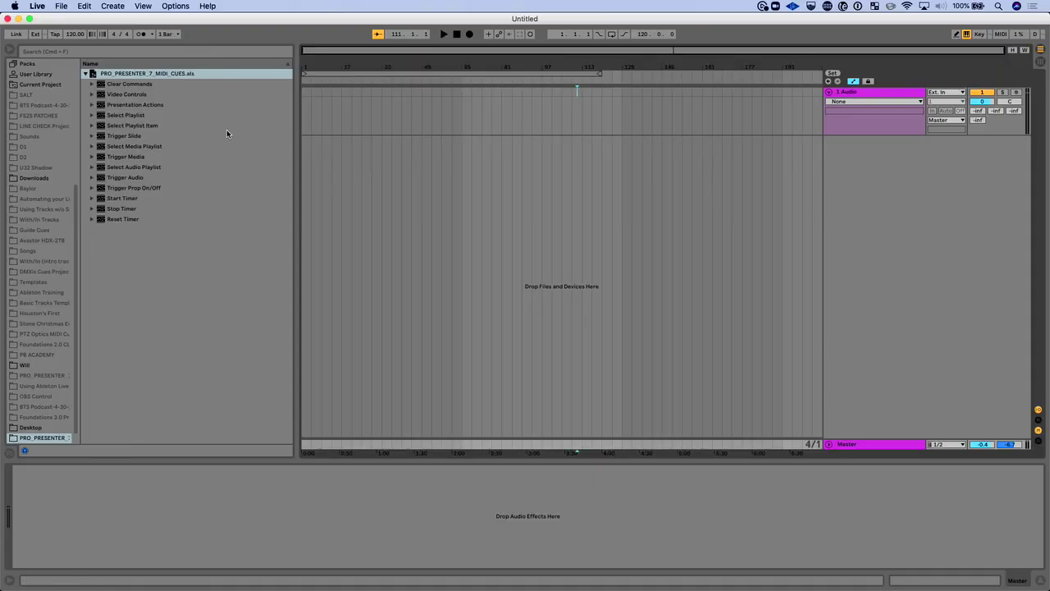
# Load the Select Playlist 1 and Select Playlist Item 5 cues onto their own MIDI tracks
pyautogui.click(91, 119)
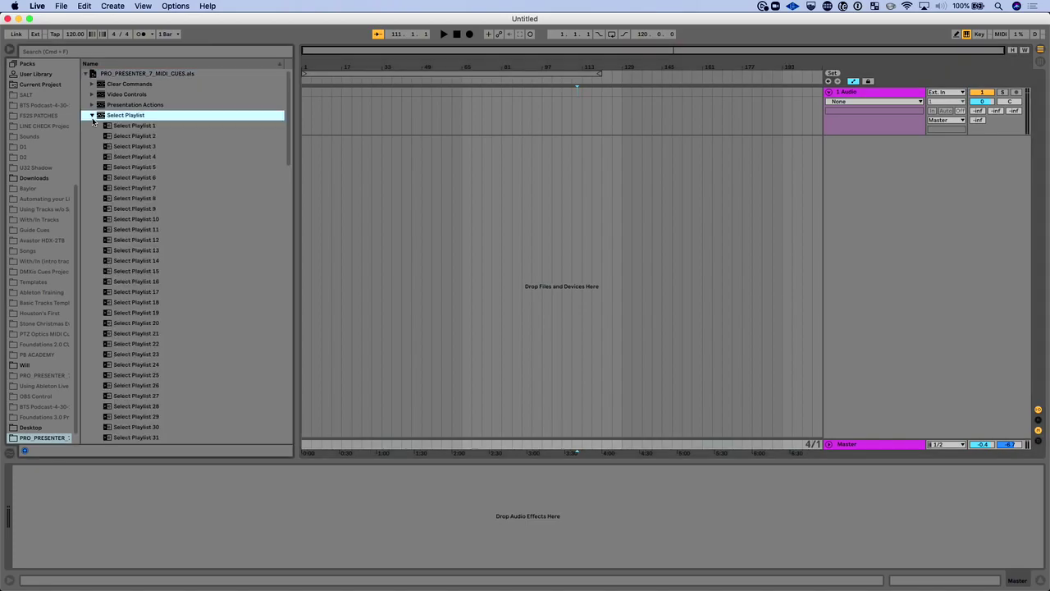
pyautogui.press('Down')
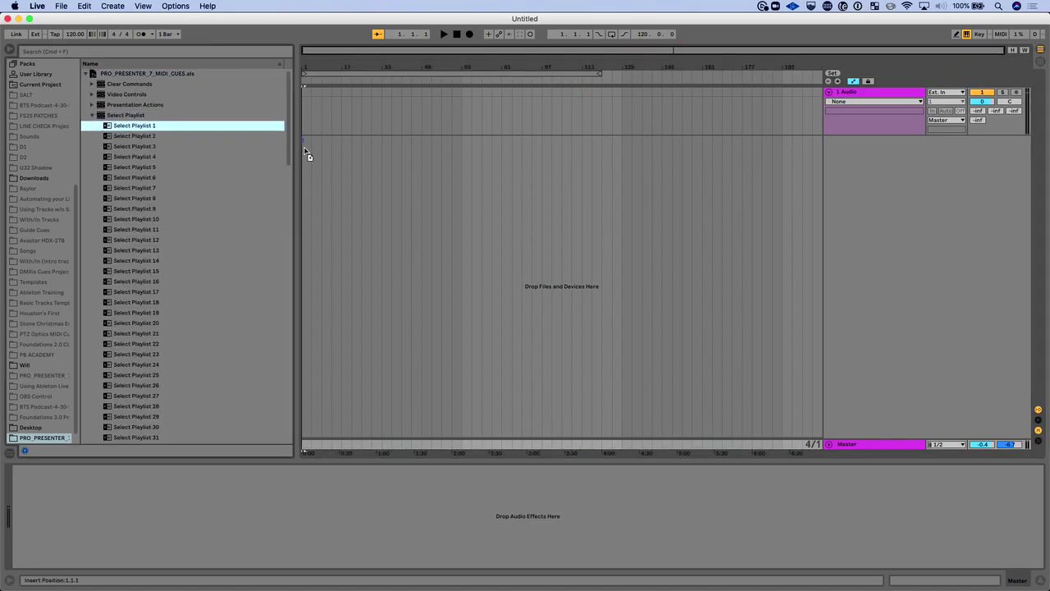
pyautogui.click(91, 115)
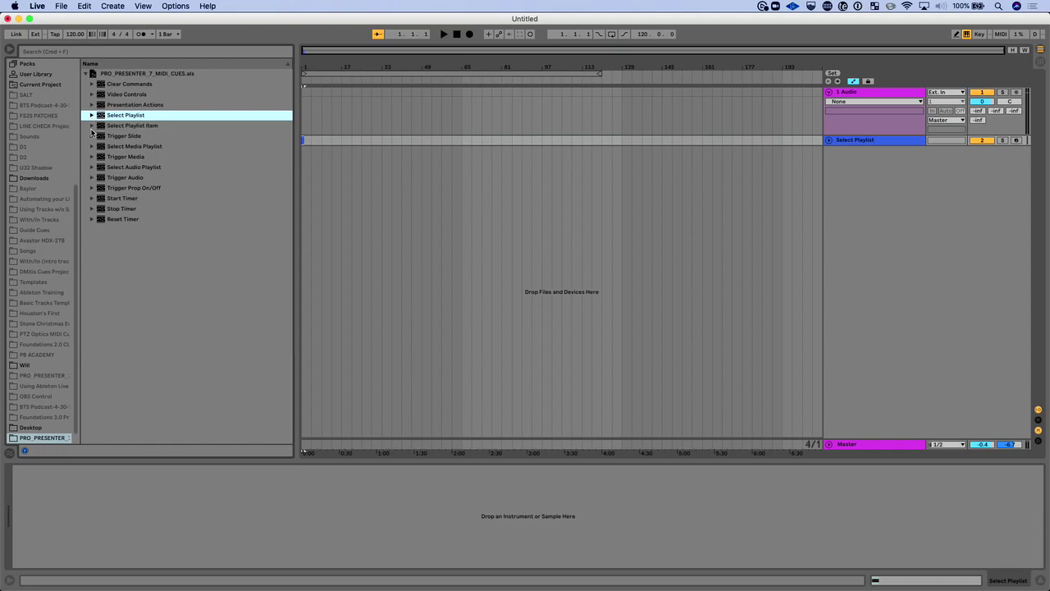
pyautogui.click(91, 130)
pyautogui.click(144, 178)
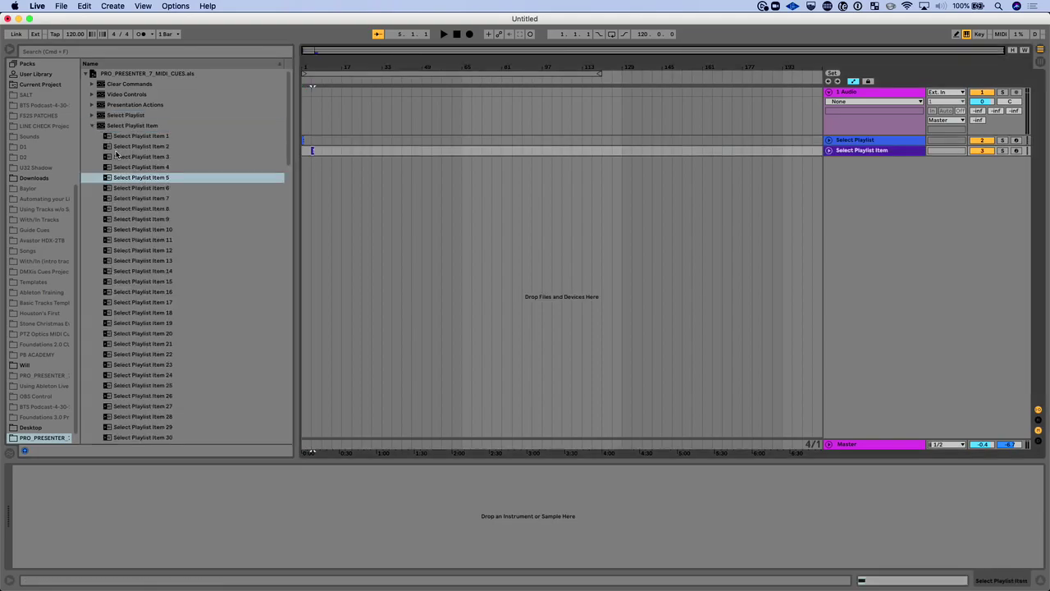
pyautogui.click(91, 126)
# Add Trigger Slide cues Slide 1 through Slide 4 in sequence and zoom into the opening bars
pyautogui.click(92, 138)
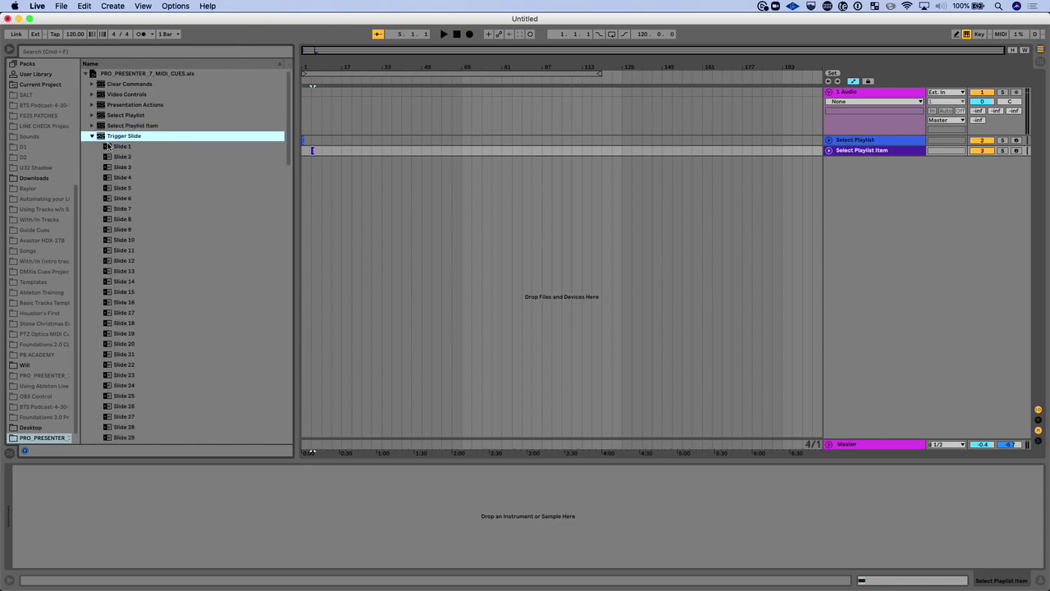
pyautogui.click(125, 146)
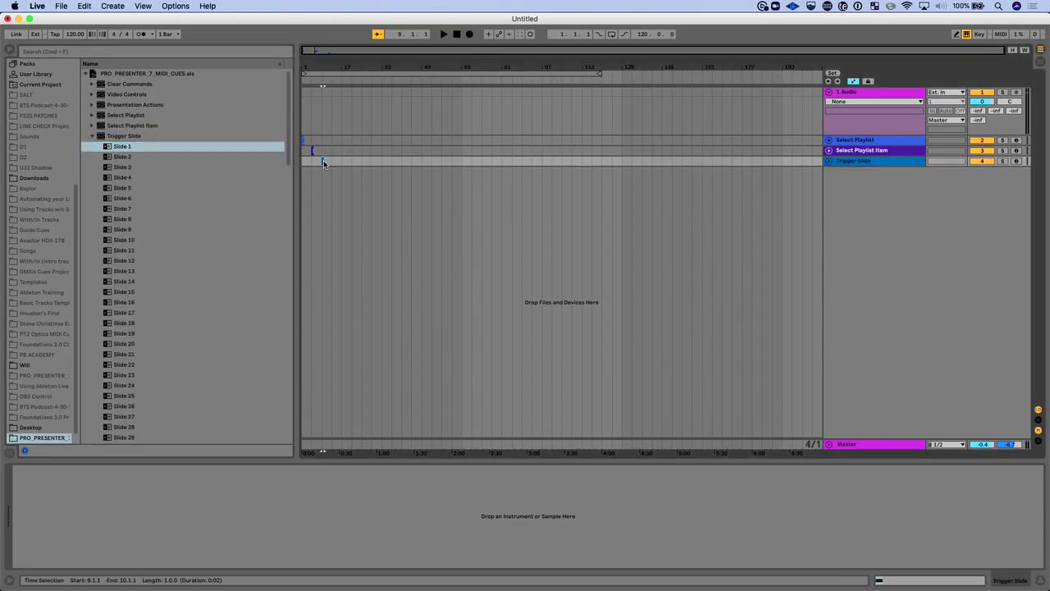
pyautogui.click(124, 156)
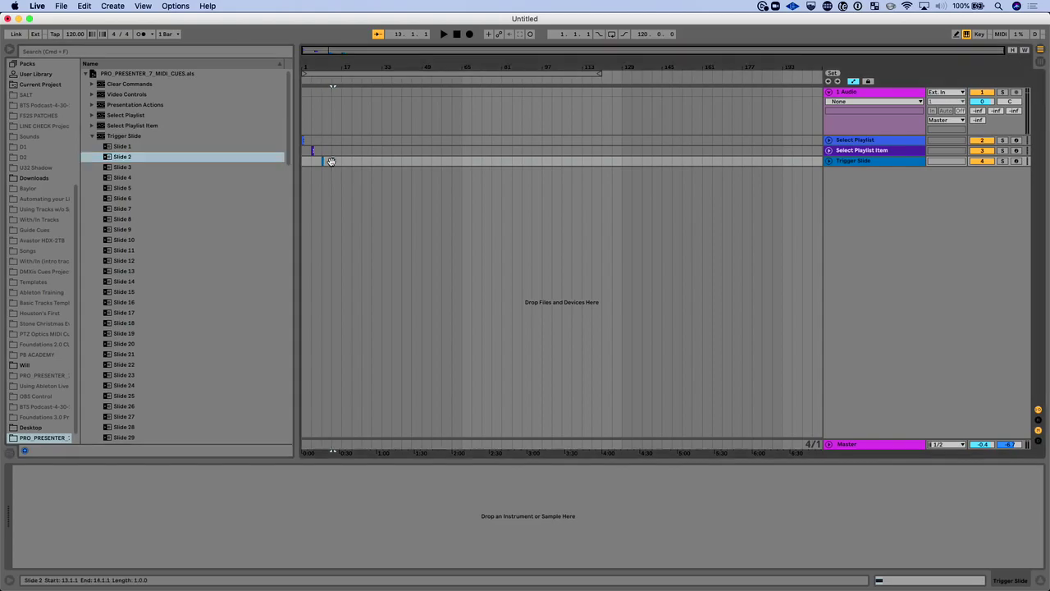
pyautogui.press('Down')
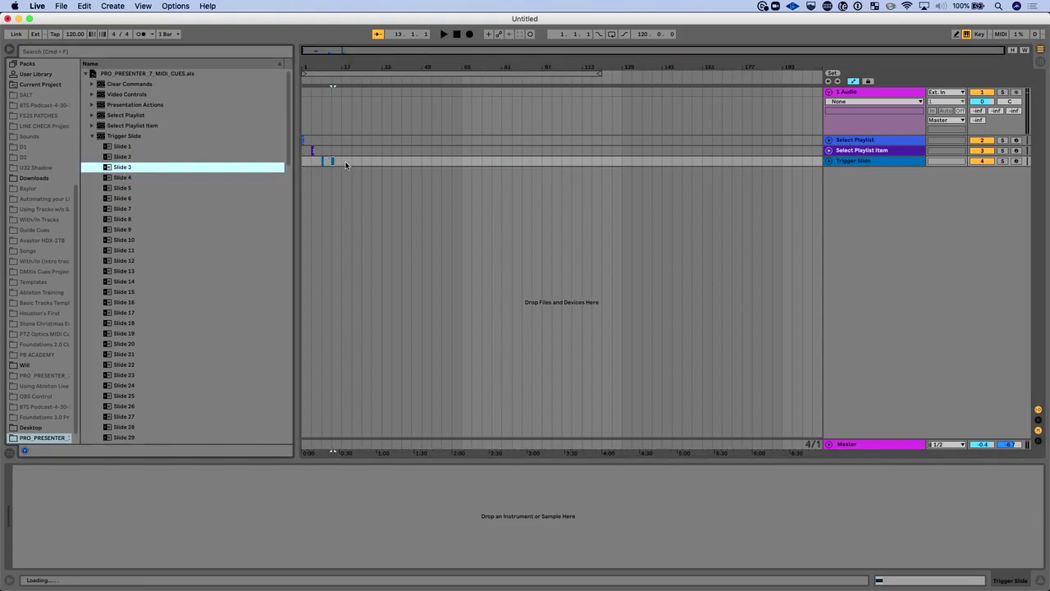
pyautogui.click(124, 177)
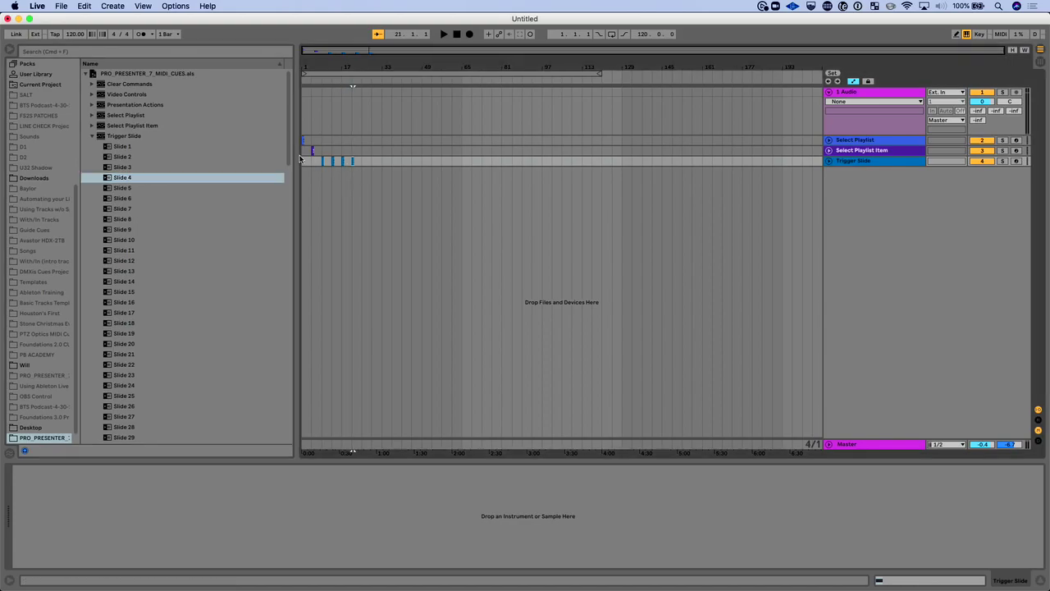
pyautogui.moveTo(318, 67); pyautogui.dragTo(318, 102)
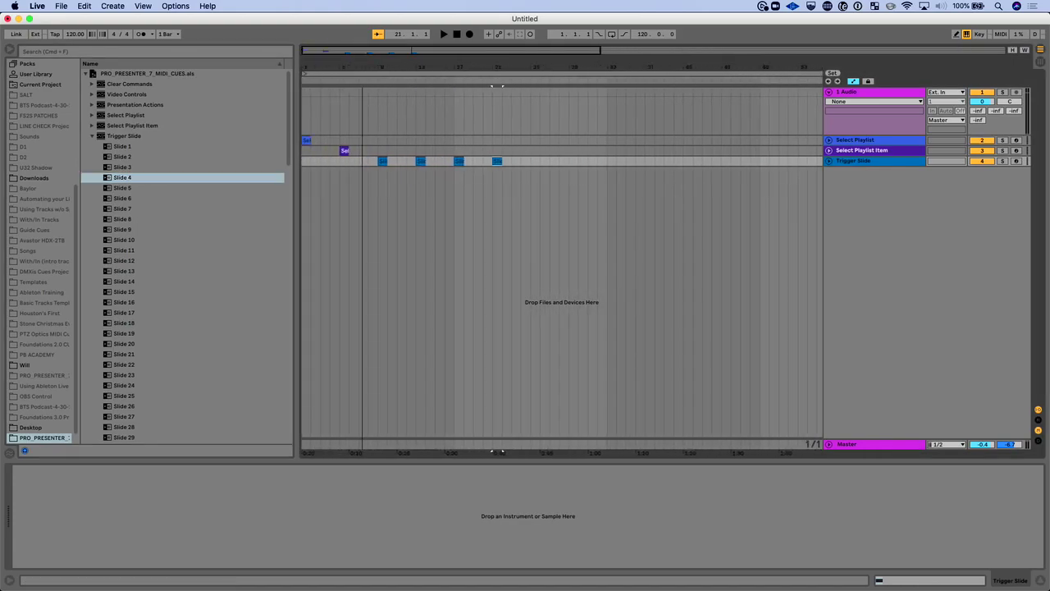
# Drag Clear-Slide after Slide 4 and Clear-Background near bar 2 onto new Clear Commands tracks
pyautogui.click(92, 136)
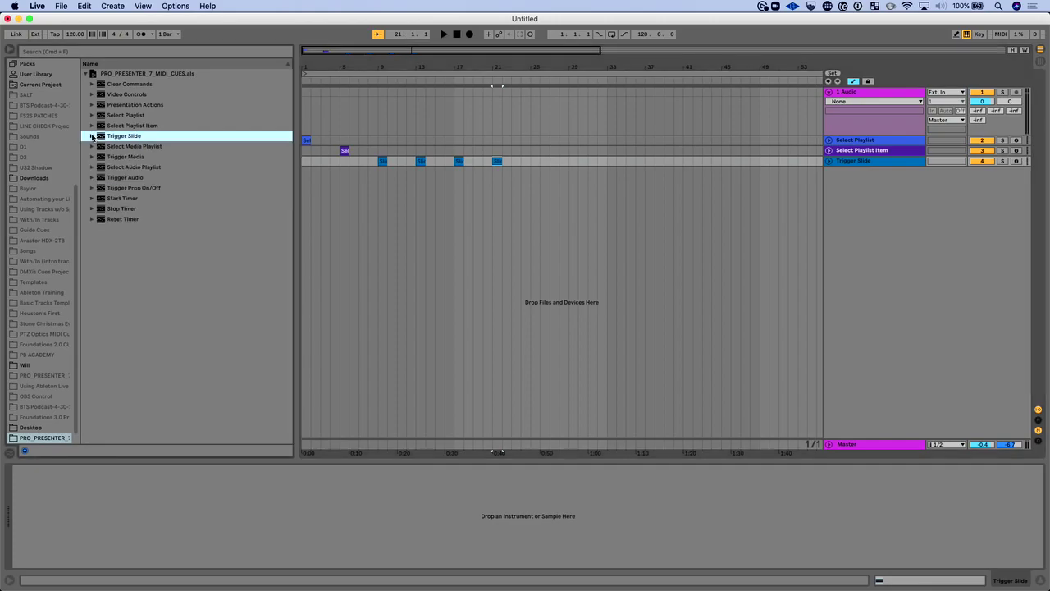
pyautogui.click(92, 84)
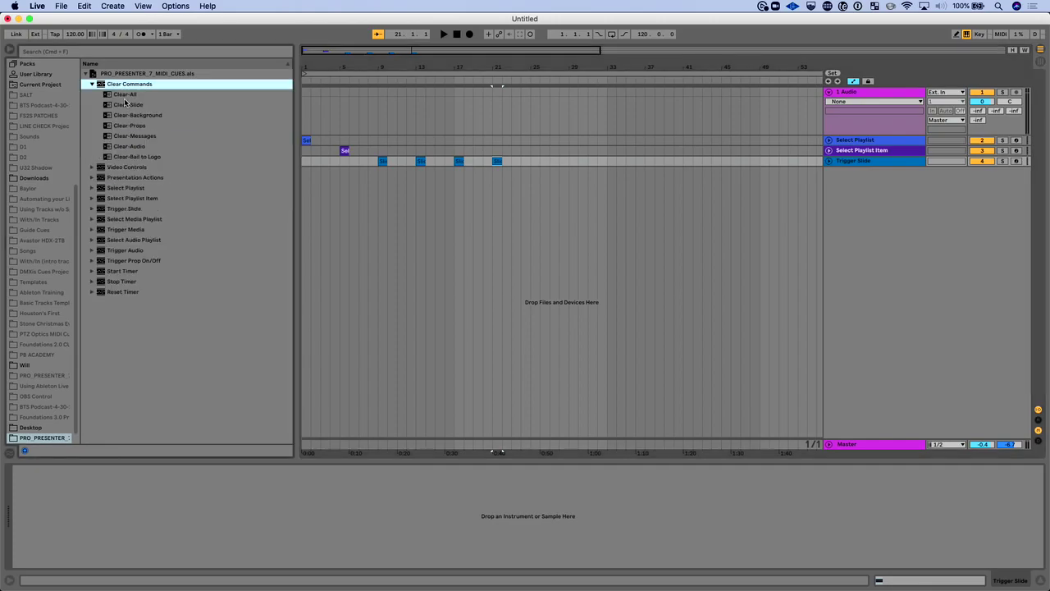
pyautogui.moveTo(129, 104)
pyautogui.mouseDown()
pyautogui.moveTo(504, 147)
pyautogui.moveTo(515, 176)
pyautogui.moveTo(503, 171)
pyautogui.mouseUp()
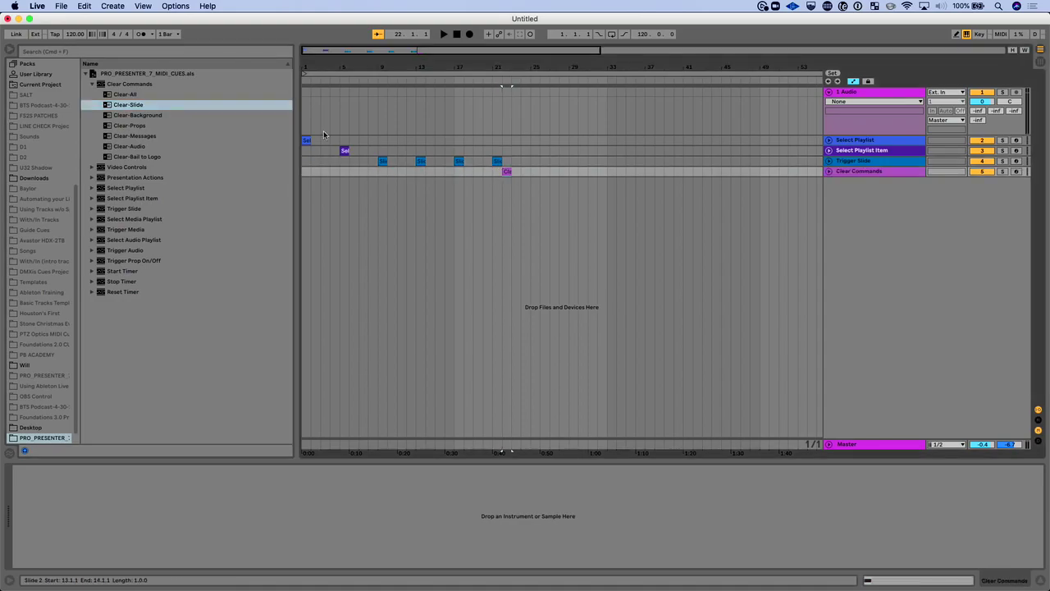
pyautogui.click(142, 115)
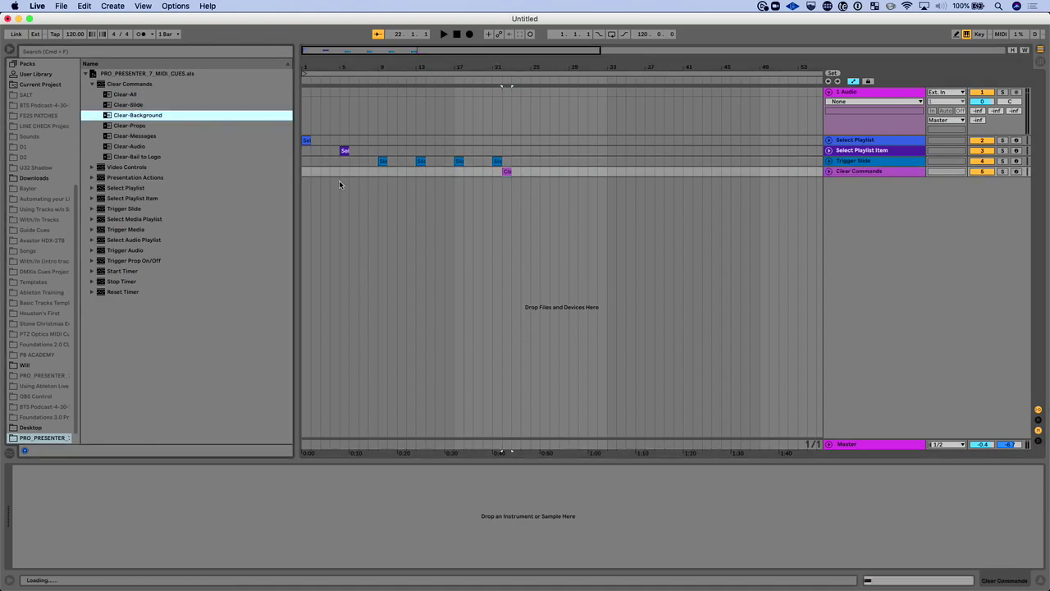
pyautogui.moveTo(328, 184); pyautogui.dragTo(315, 182)
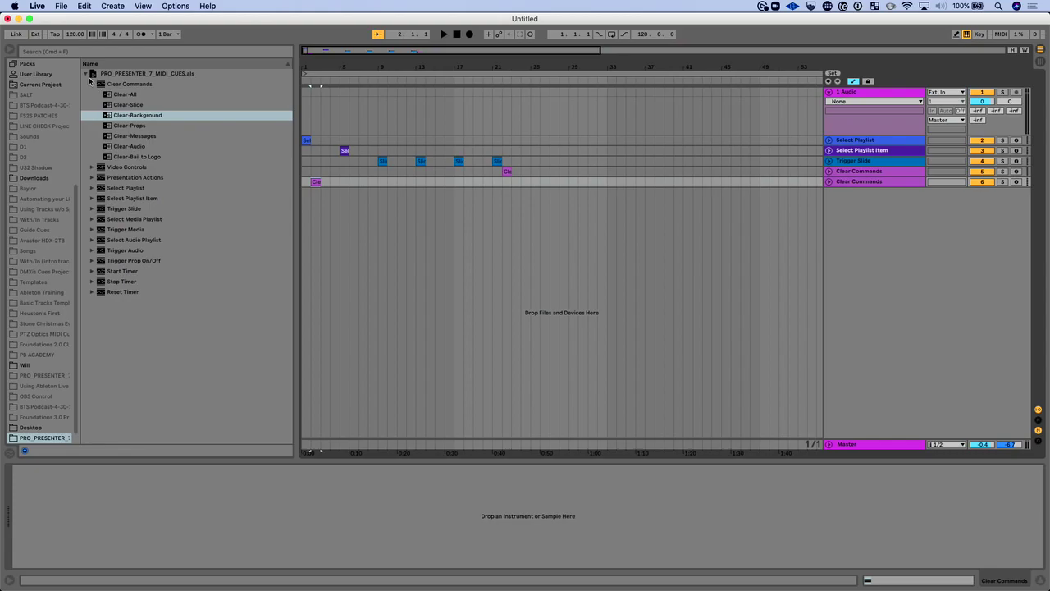
# Expand the Trigger Slide folder in the browser and select its last cue, Slide 127
pyautogui.click(86, 74)
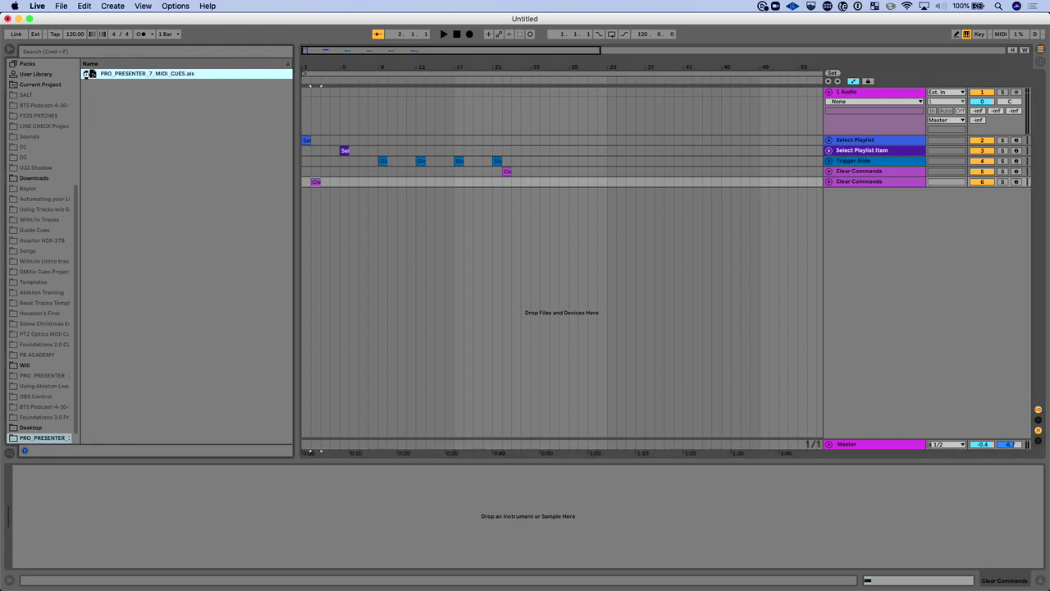
pyautogui.press('Right')
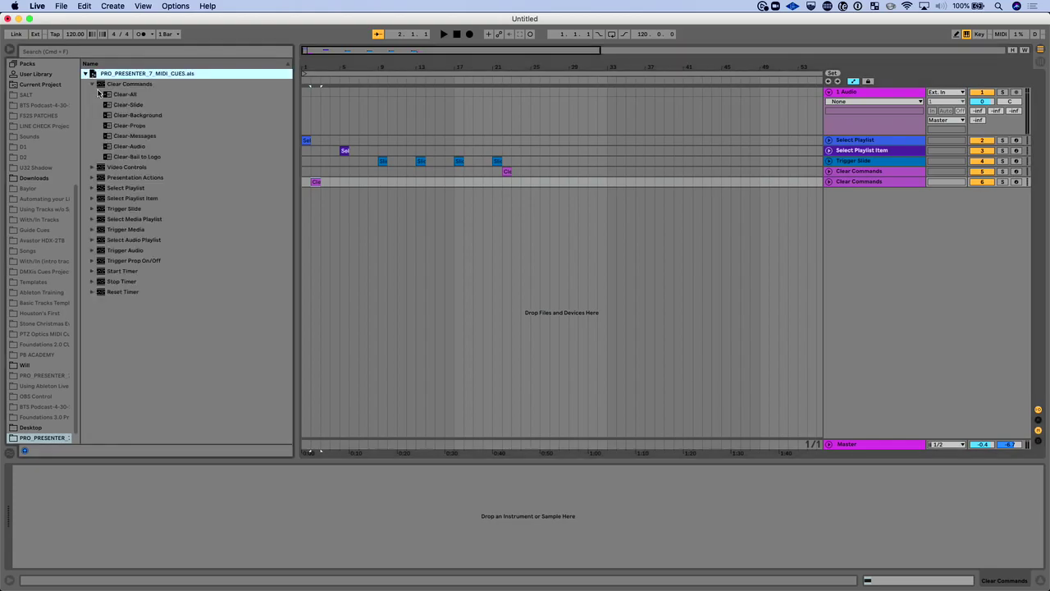
pyautogui.click(95, 87)
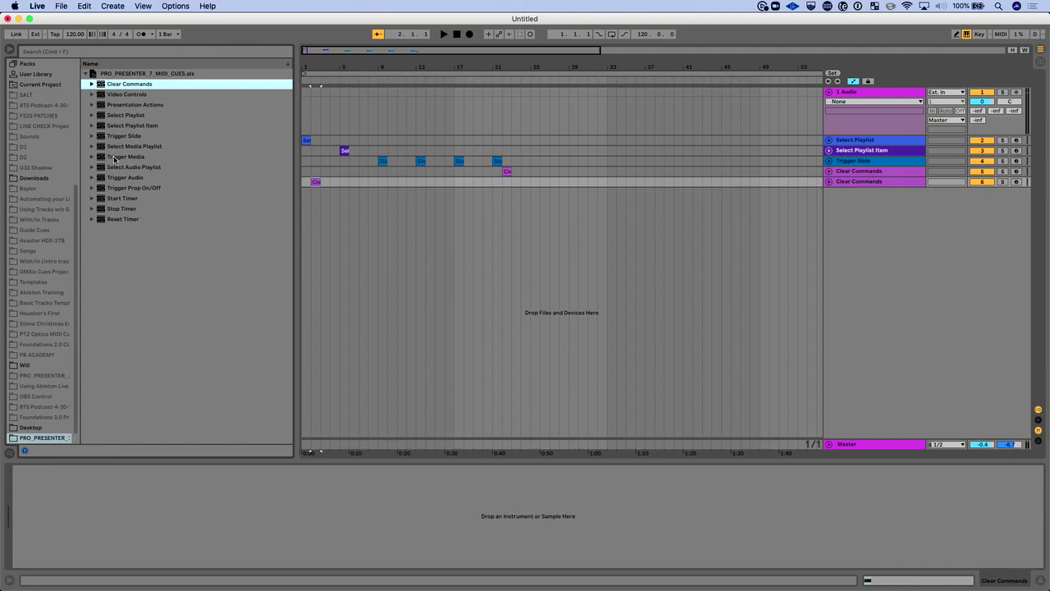
pyautogui.click(93, 136)
pyautogui.scroll(-20, 157, 205)
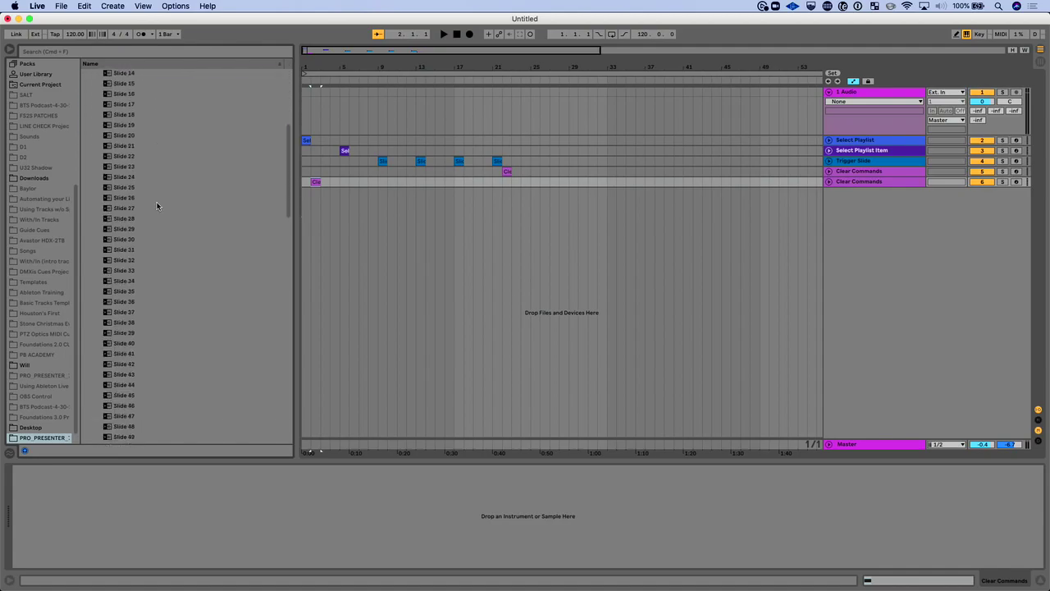
pyautogui.scroll(-10, 157, 205)
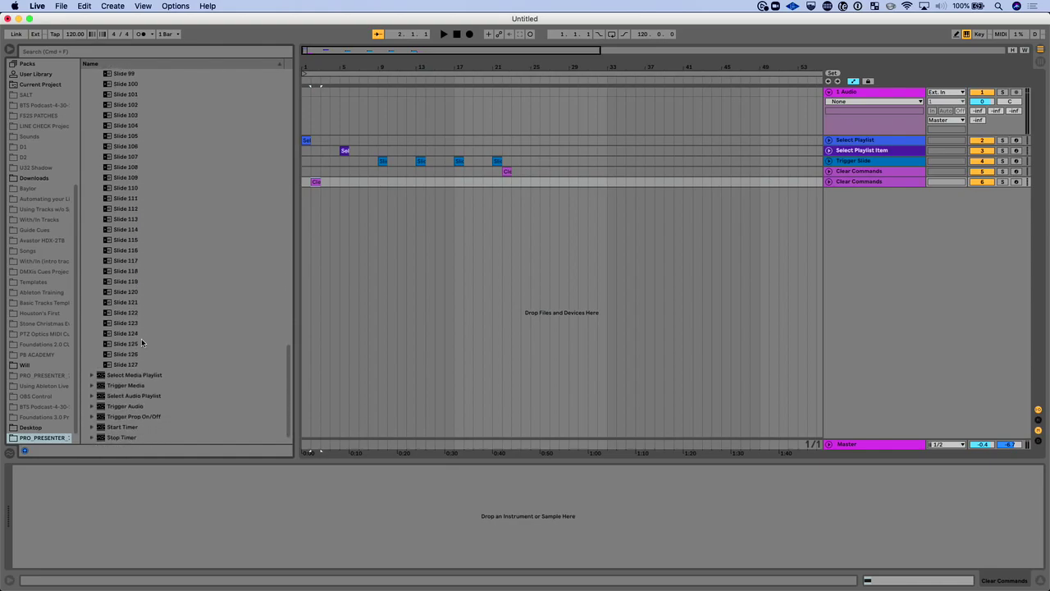
pyautogui.click(132, 364)
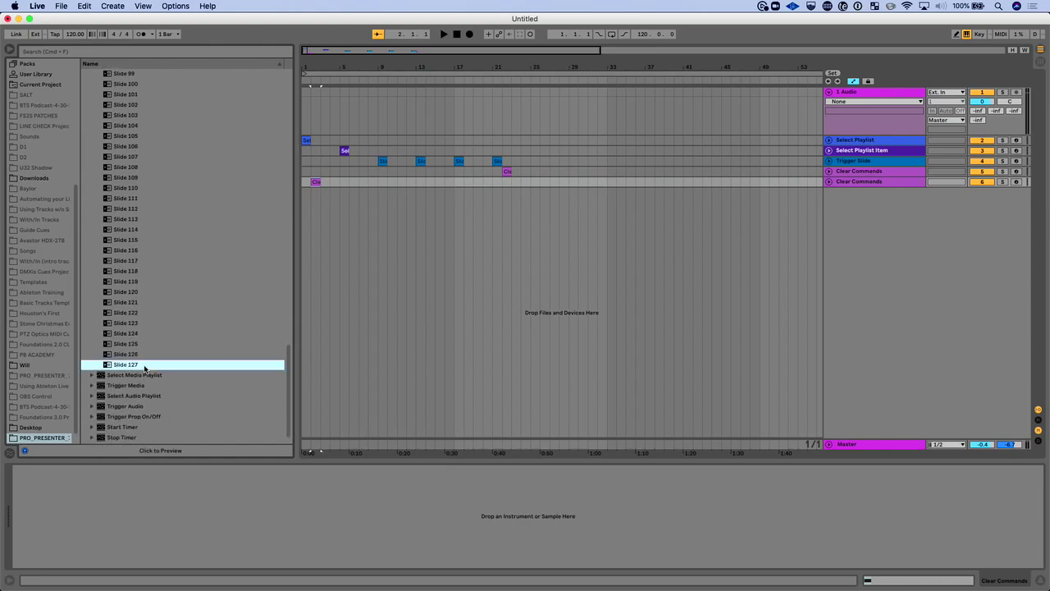